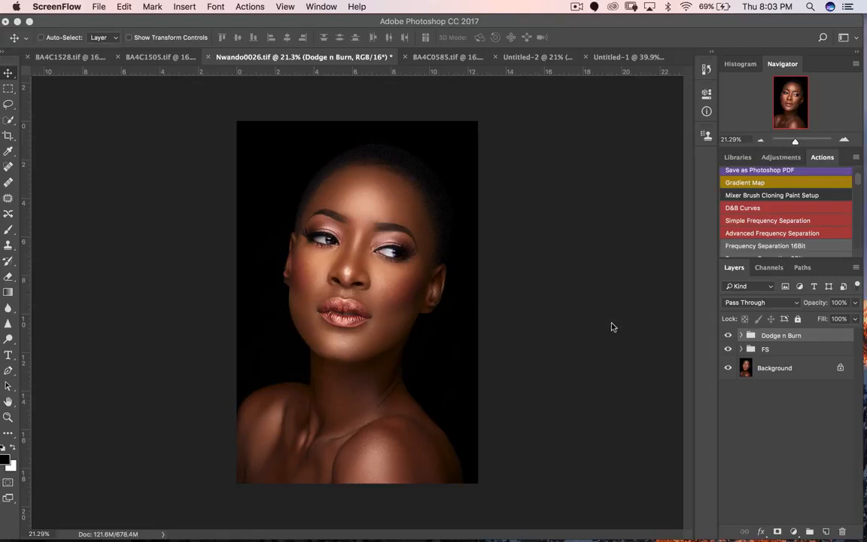
Add a Selective Color adjustment layer above the Dodge n Burn group, with Reds as the colour range
click(794, 531)
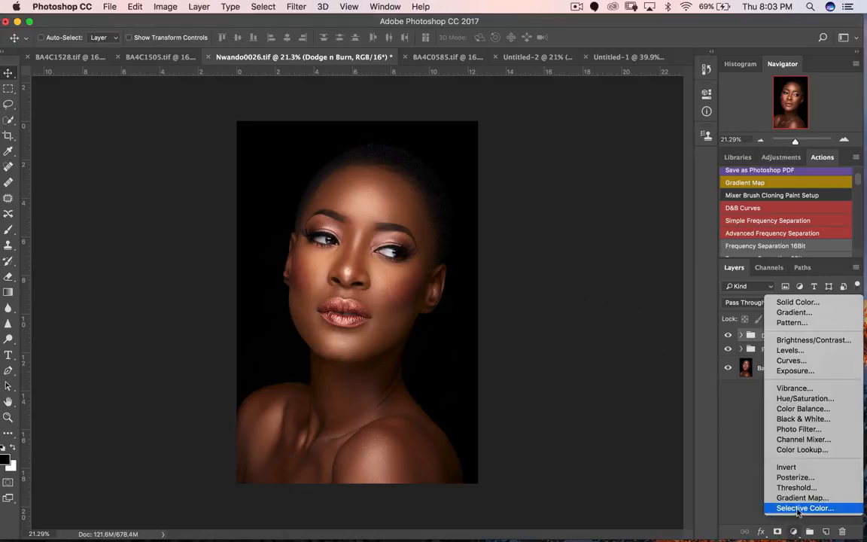
click(798, 509)
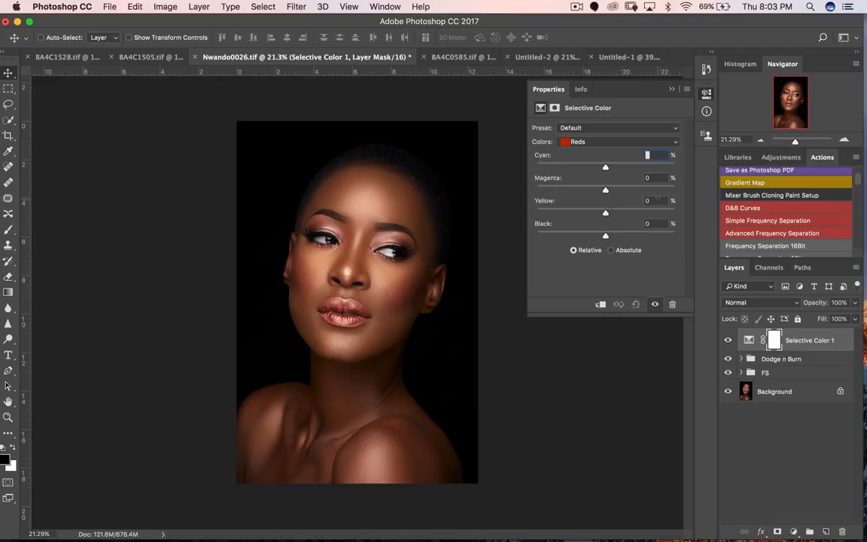
click(583, 142)
click(584, 142)
drag(607, 191, 581, 195)
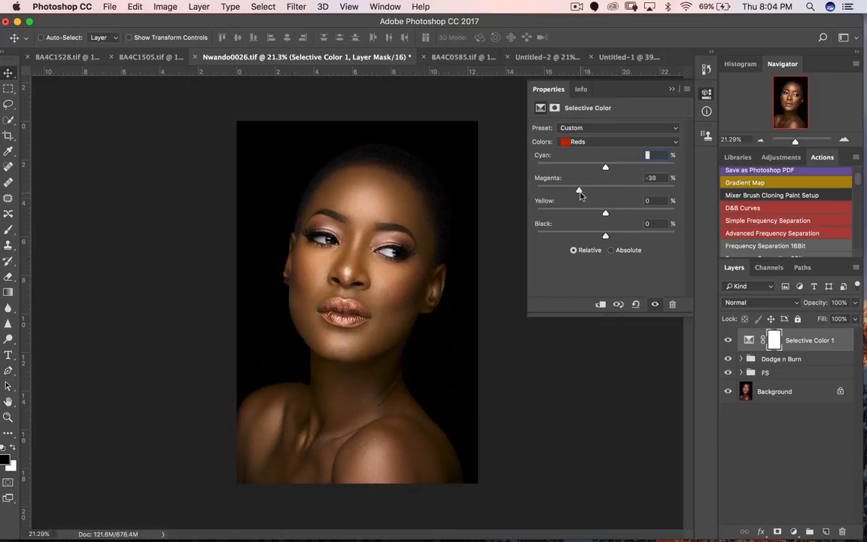
drag(580, 193, 637, 189)
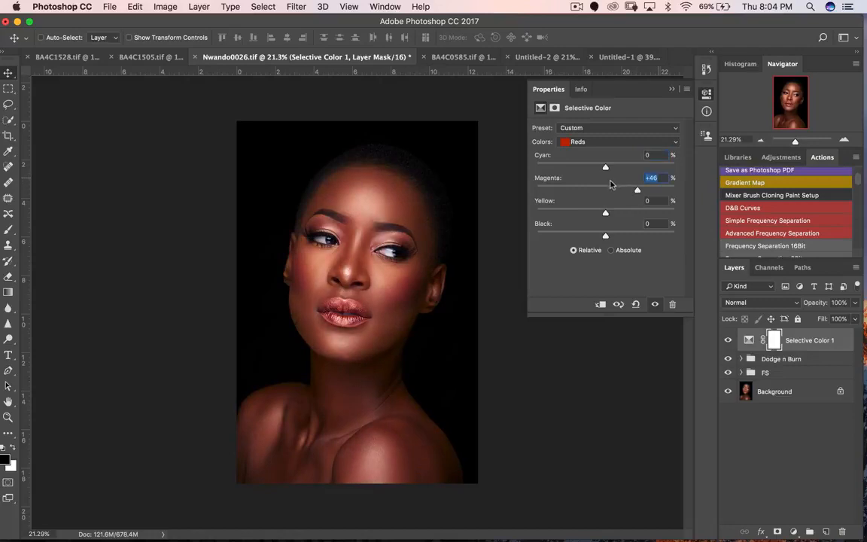
text(0)
drag(605, 167, 671, 167)
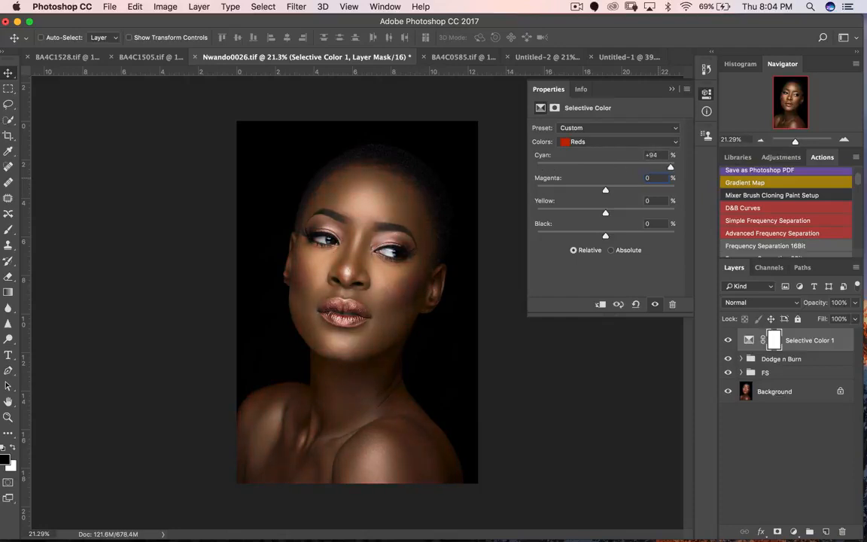
double_click(652, 155)
text(0)
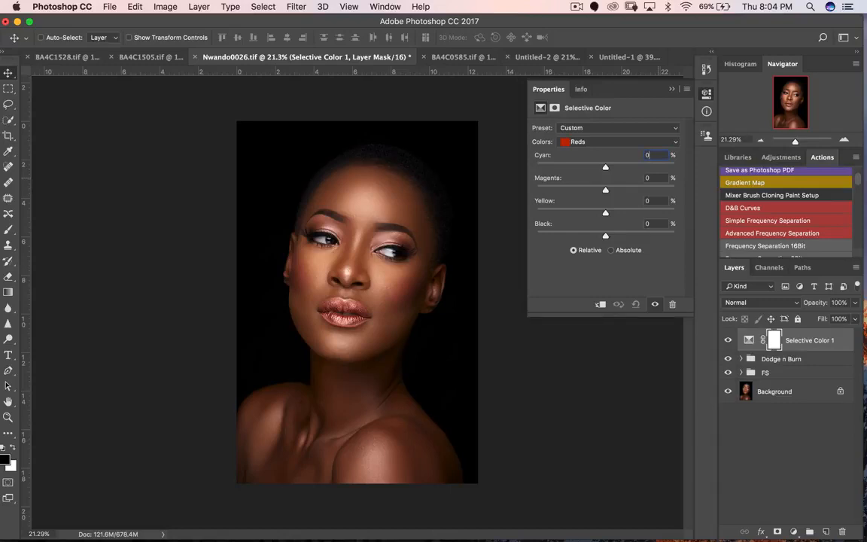
Set the Magenta of the Reds to +8 % in the Selective Color adjustment
key(Tab)
key(Up)
key(Up)
key(Up)
key(Up)
key(Up)
key(Up)
key(Up)
key(Up)
Compare the face up close with and without the Selective Color adjustment
key(super+space)
super+click(367, 295)
super+click(367, 295)
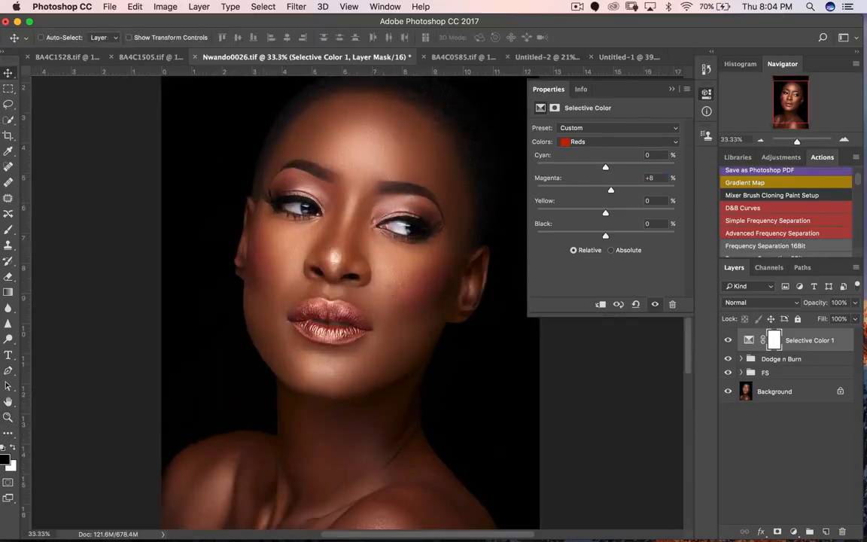
click(655, 304)
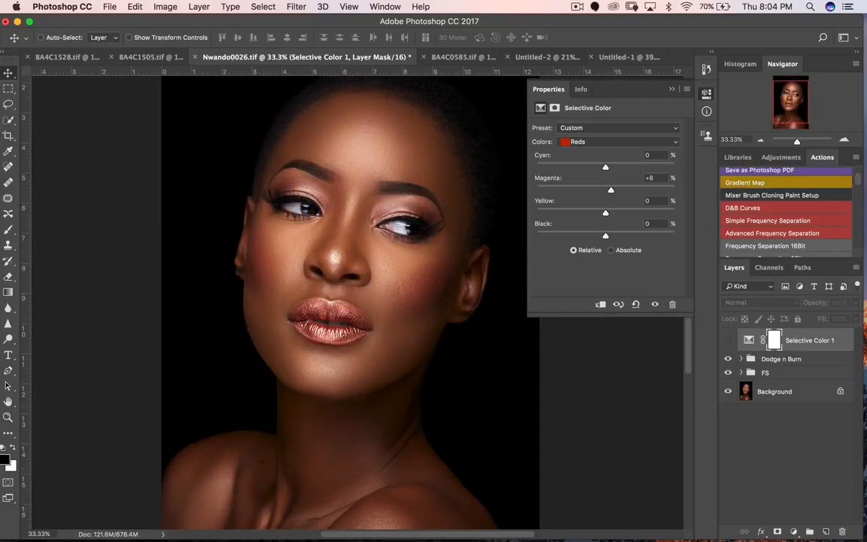
click(655, 304)
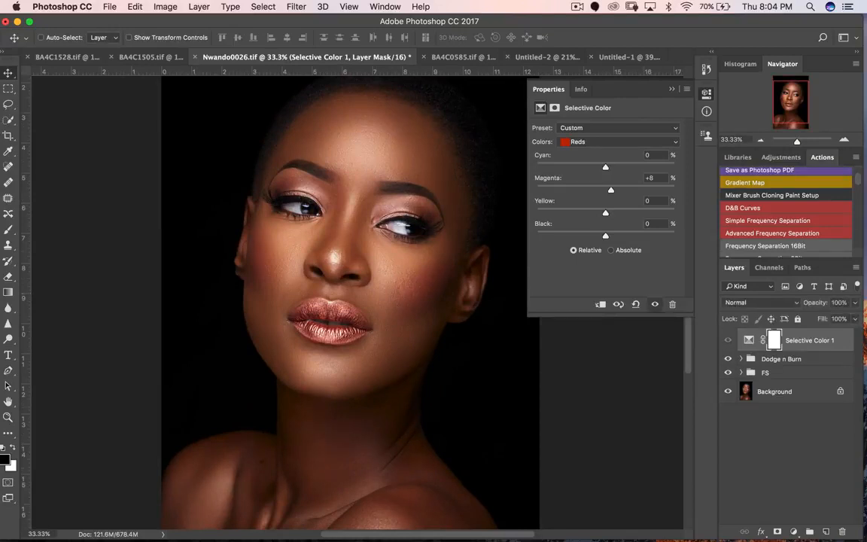
click(654, 304)
click(655, 304)
Set the Cyan of the Reds to +10 % and check the portrait with and without the adjustment
drag(606, 168, 611, 167)
key(super+minus)
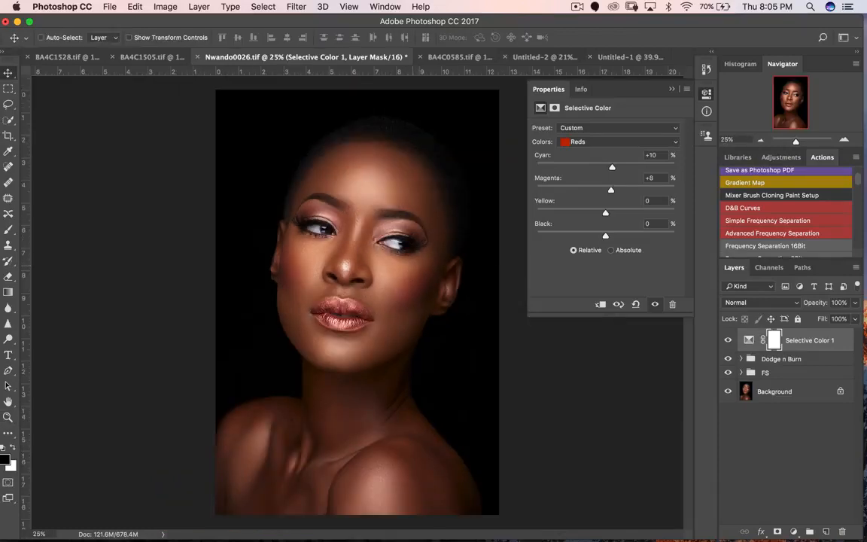
click(655, 304)
click(654, 305)
Try extreme Black values for the Reds, settle on -5 %, and collapse the adjustment's settings
drag(605, 236, 661, 236)
drag(667, 237, 669, 236)
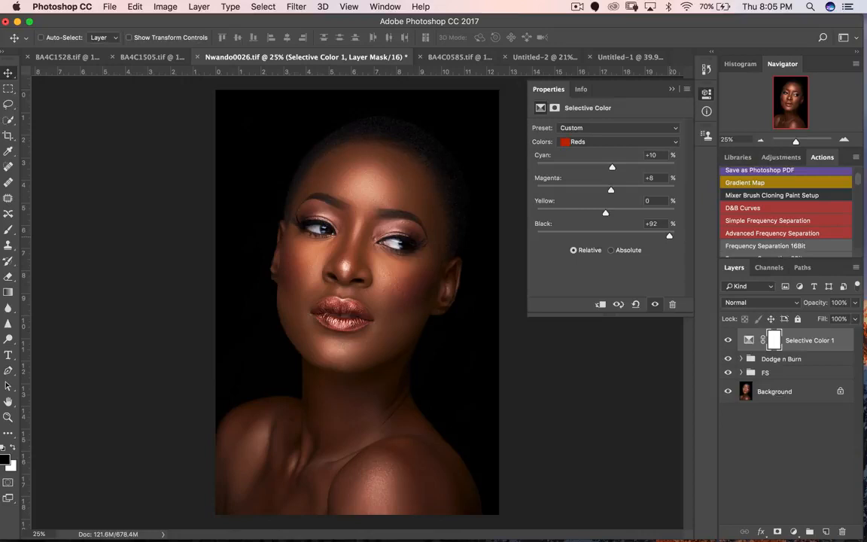
drag(669, 237, 535, 236)
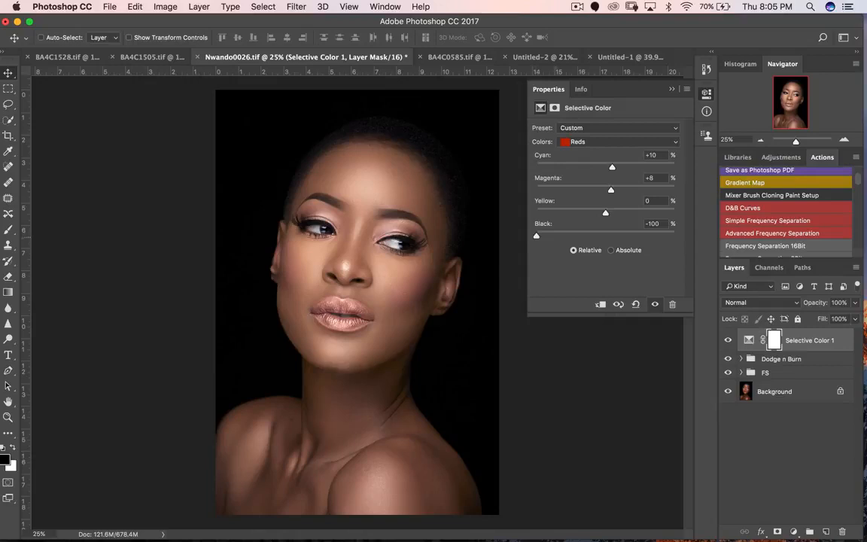
drag(536, 236, 600, 235)
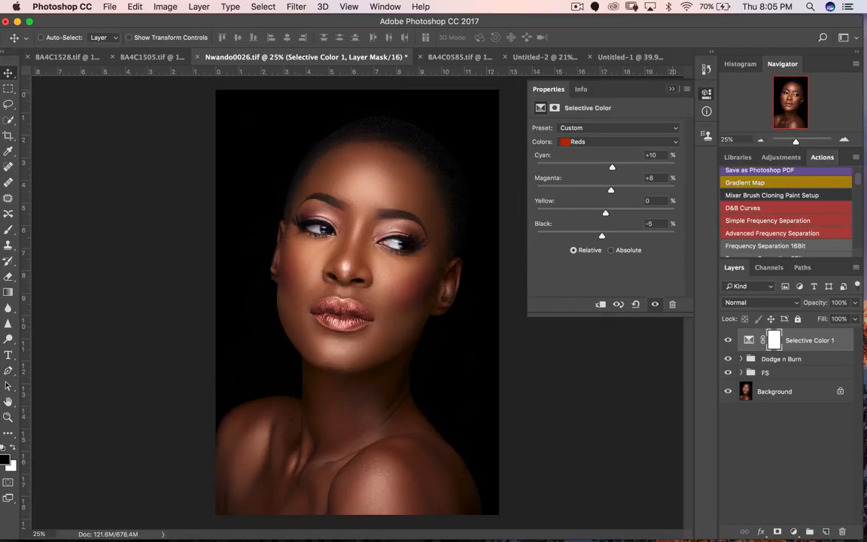
click(672, 89)
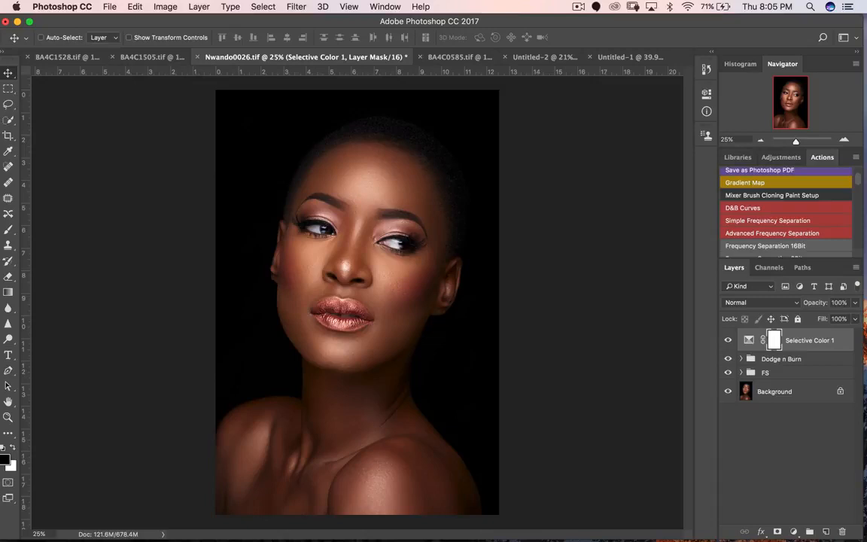
Compare the portrait with the Selective Color layer hidden and shown, both whole and closer on the face
click(728, 340)
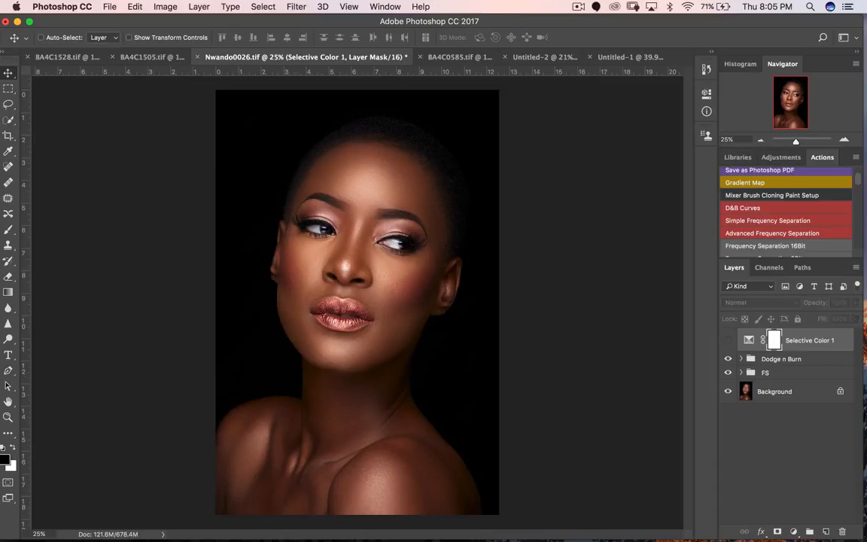
click(728, 341)
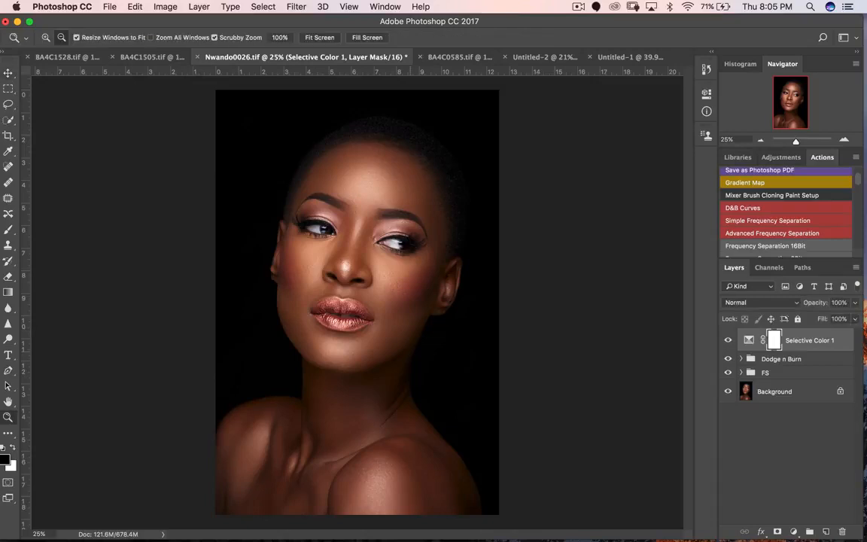
super+click(368, 316)
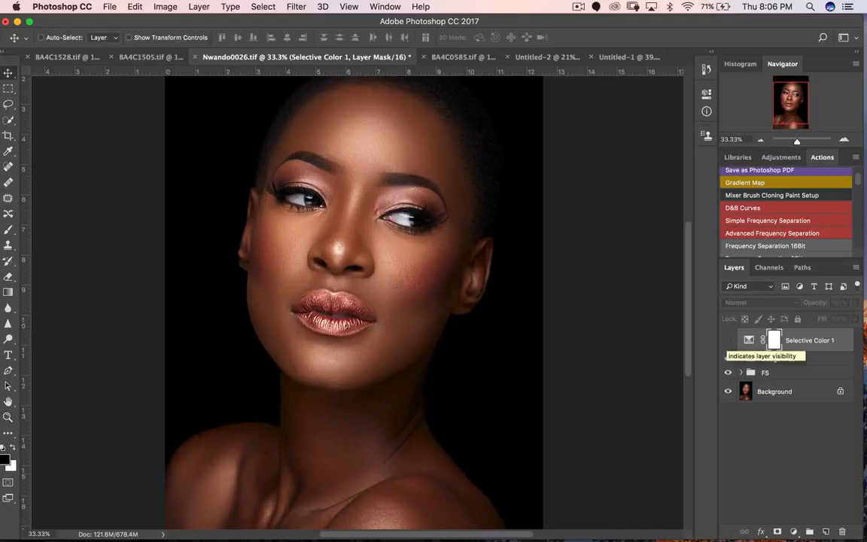
click(728, 341)
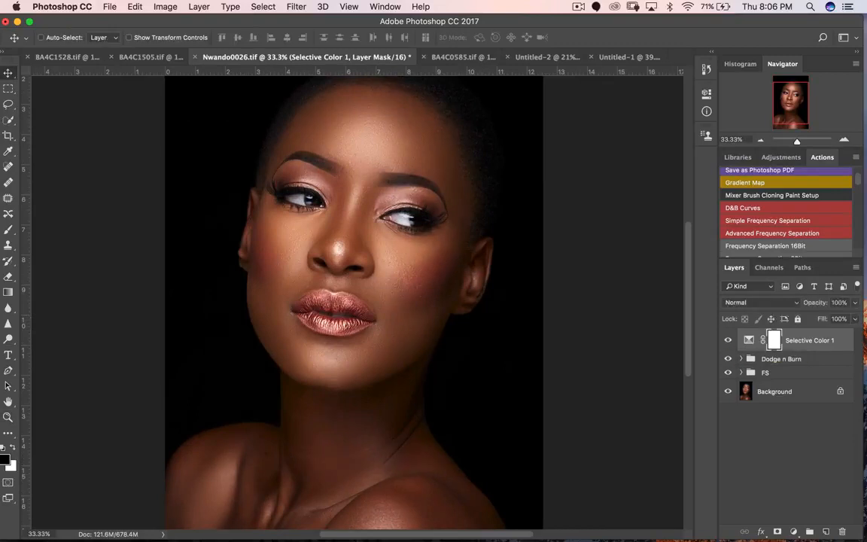
click(728, 340)
Add a Levels adjustment layer with the white input level at 244 and the black input level at 5
click(794, 532)
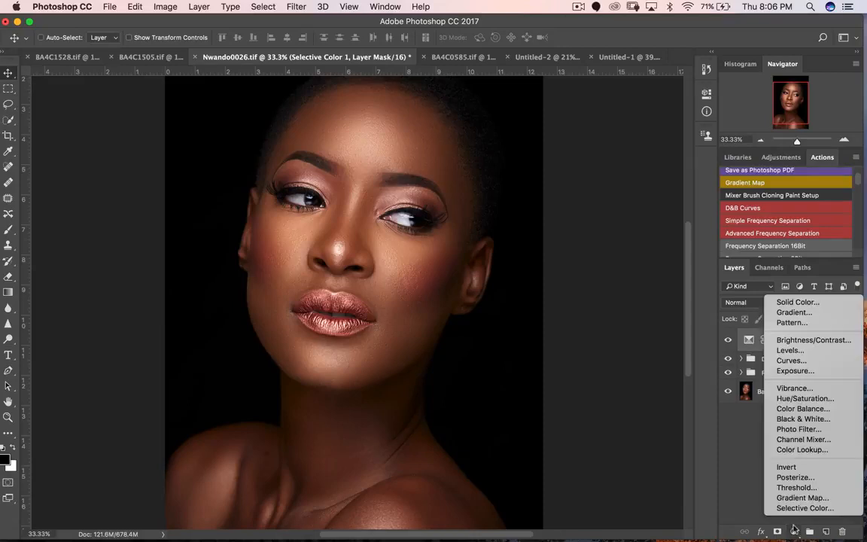
click(790, 351)
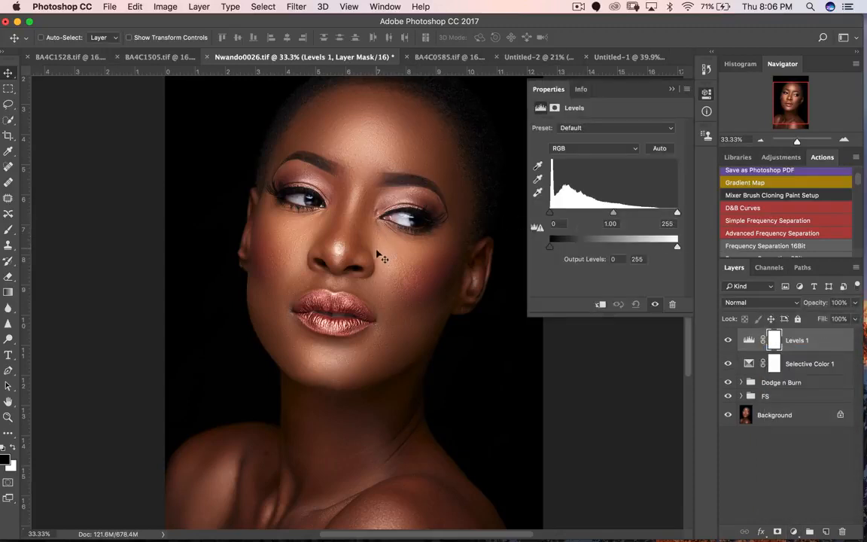
alt+click(383, 260)
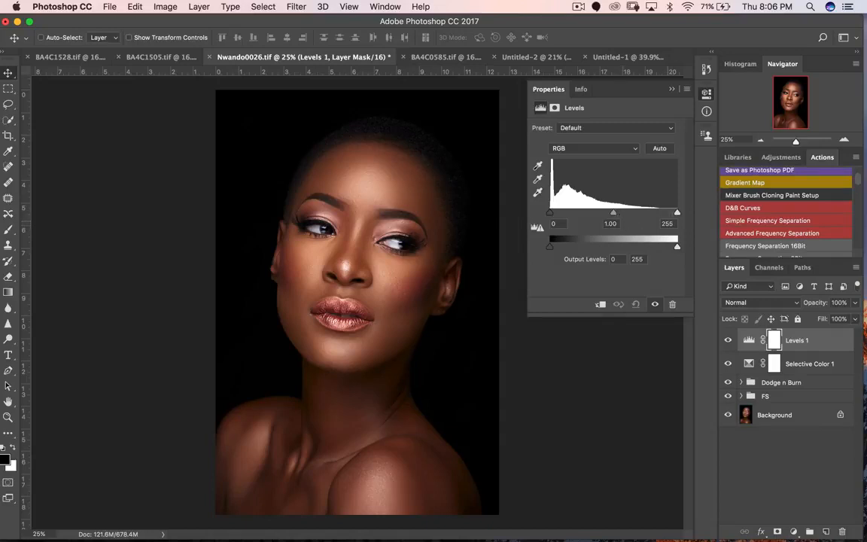
drag(677, 214, 671, 214)
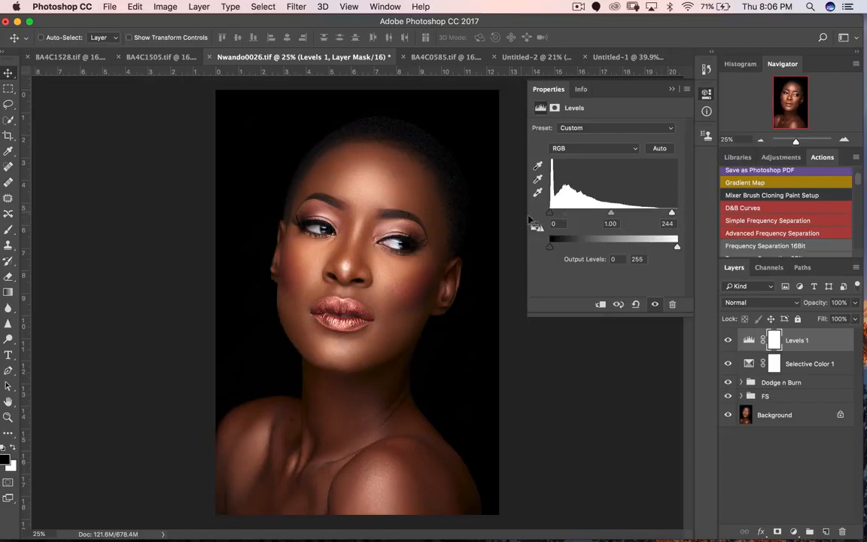
drag(550, 216, 553, 217)
Compare the whole portrait with and without the Levels adjustment, collapsing its settings
click(728, 340)
click(657, 305)
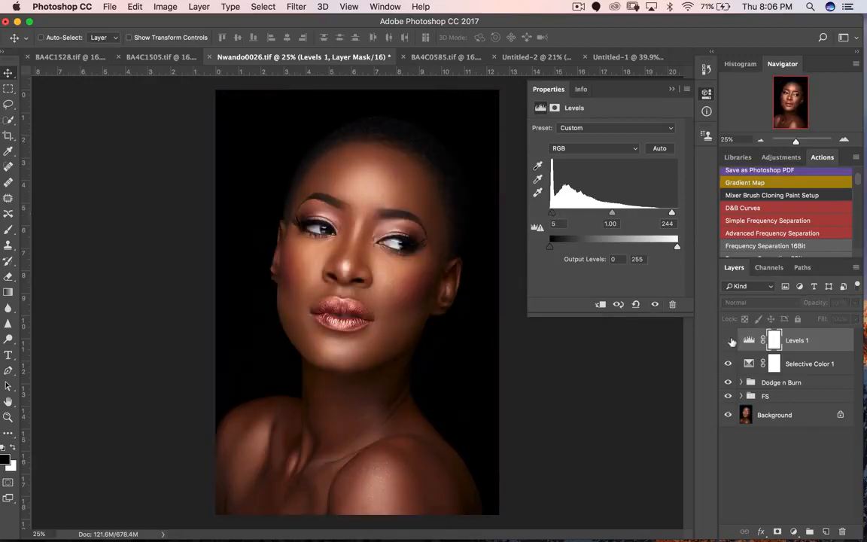
click(672, 90)
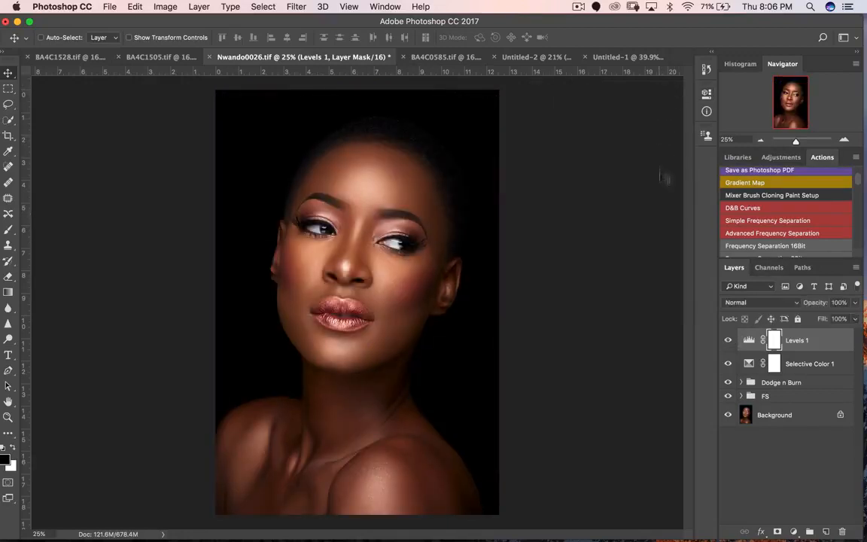
alt+click(468, 294)
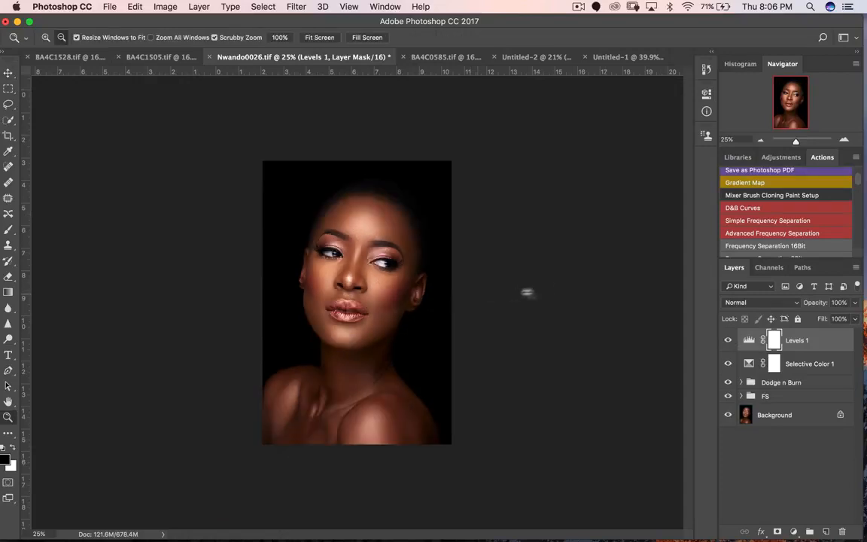
click(729, 341)
click(729, 341)
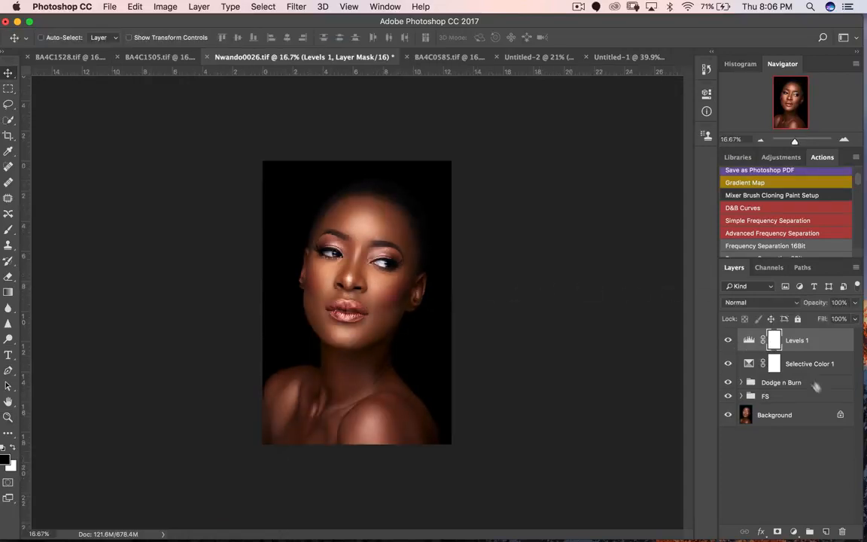
Add a Hue/Saturation adjustment layer on top, lower the master Saturation slightly, and collapse its settings
click(792, 532)
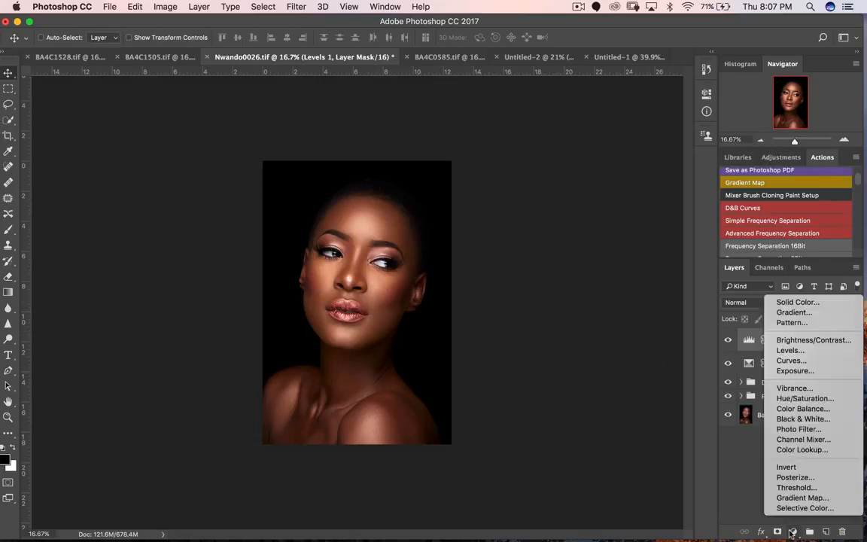
click(800, 399)
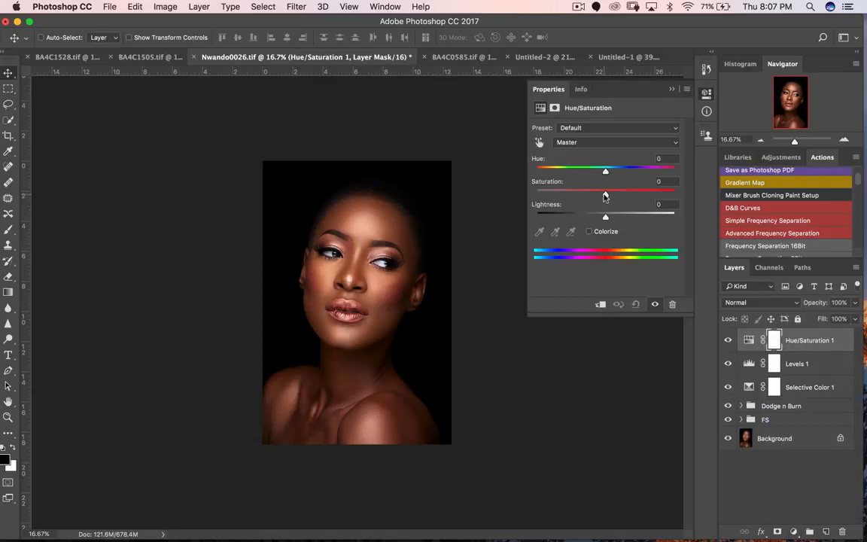
drag(605, 196, 601, 196)
click(671, 89)
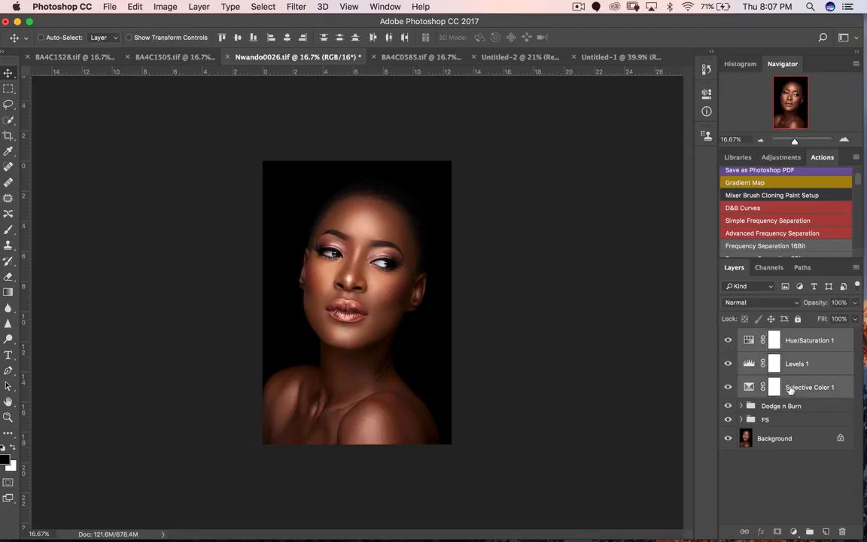
Group the Hue/Saturation, Levels and Selective Color adjustment layers together
key(super+g)
key(z)
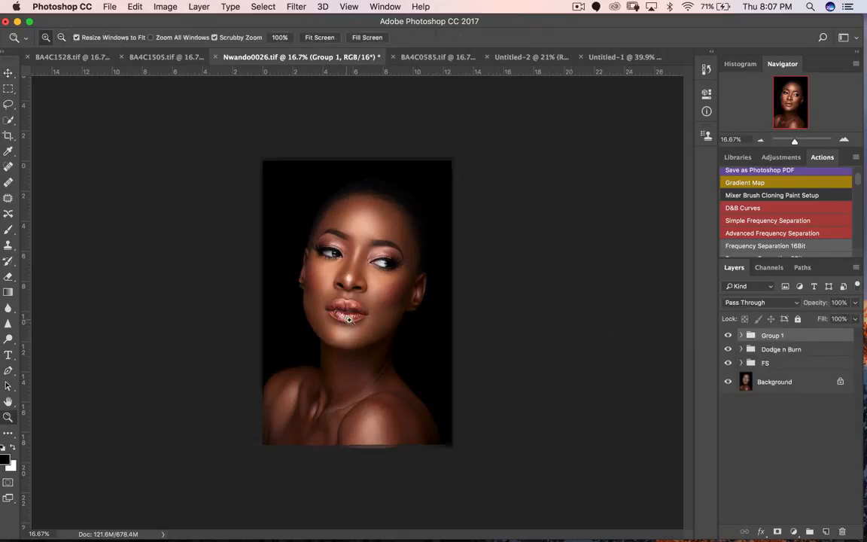
click(383, 320)
key(v)
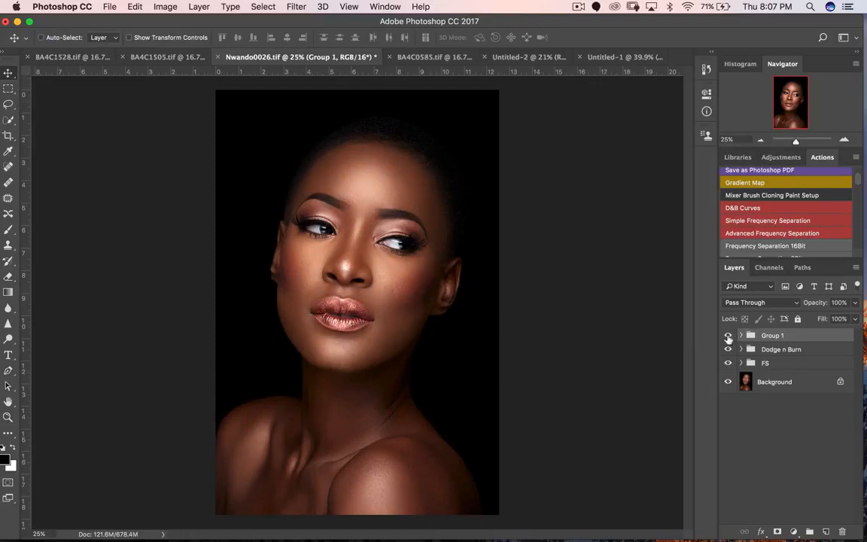
Examine the overall colour change by repeatedly hiding and showing the new adjustment group, leaving it shown
click(728, 336)
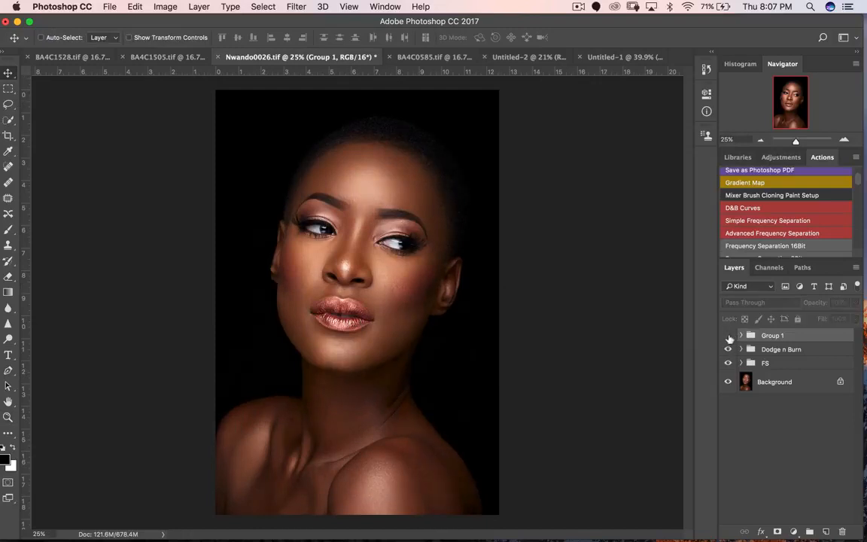
click(727, 336)
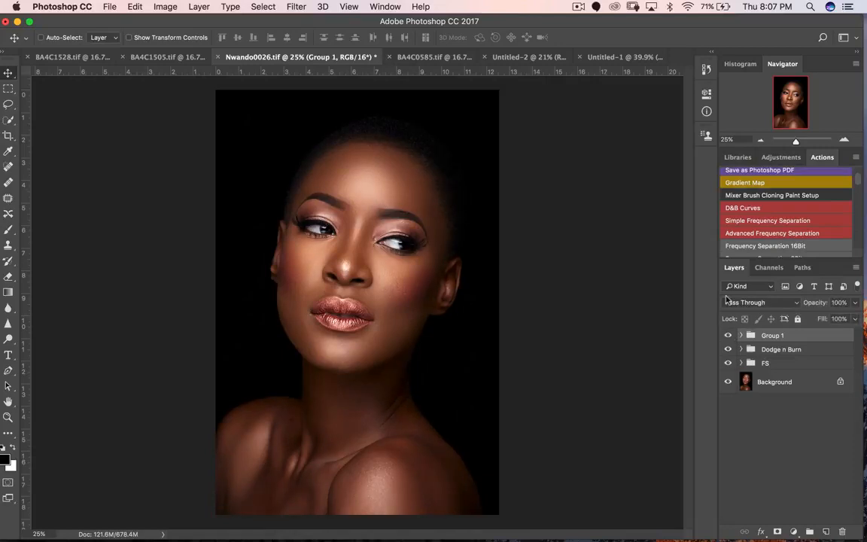
click(728, 336)
click(728, 338)
click(728, 340)
click(728, 340)
click(729, 341)
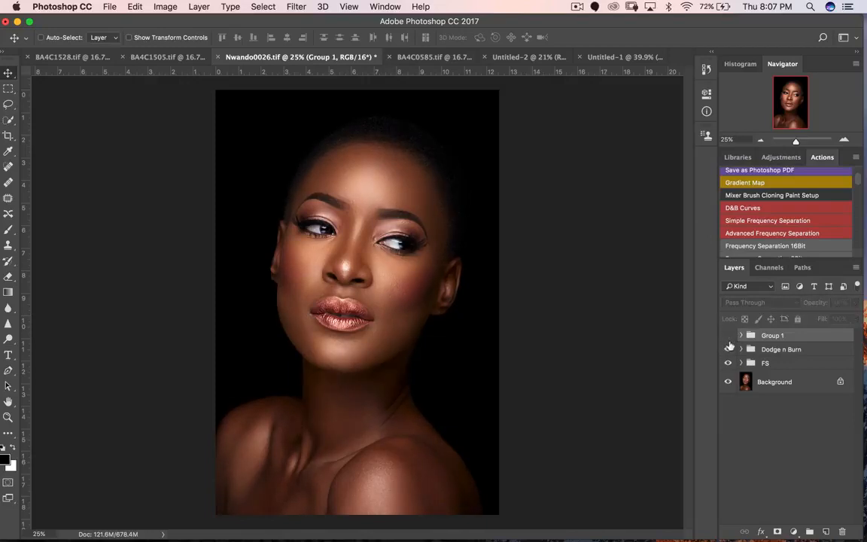
click(729, 342)
click(729, 345)
click(728, 338)
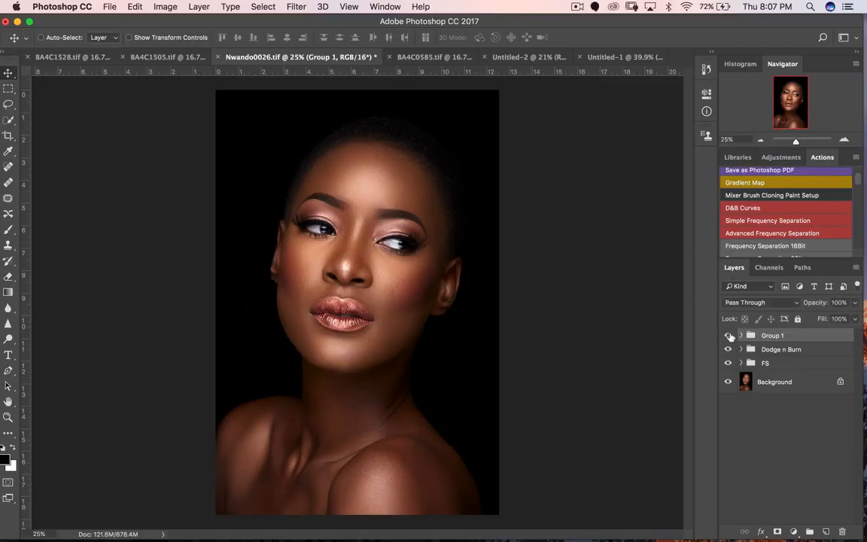
Stamp all visible layers into a new merged layer above the adjustment group
alt+click(454, 287)
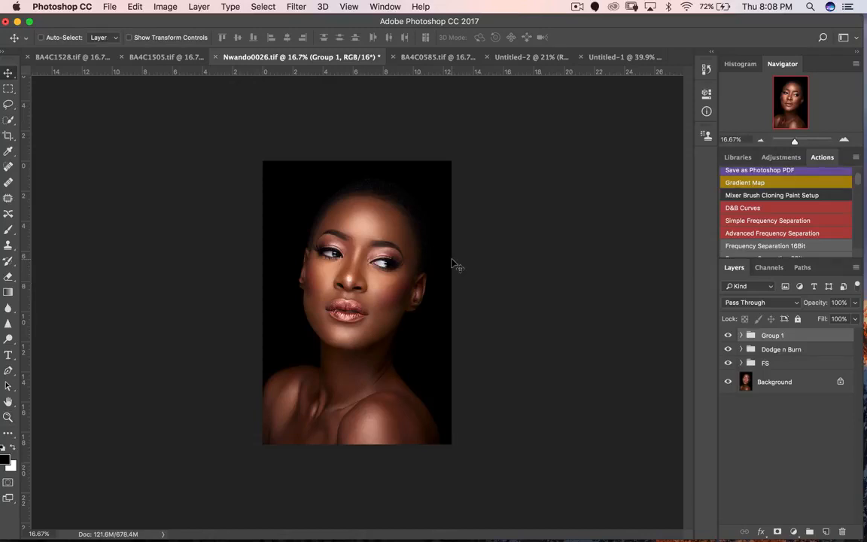
key(super)
key(super+alt+shift+e)
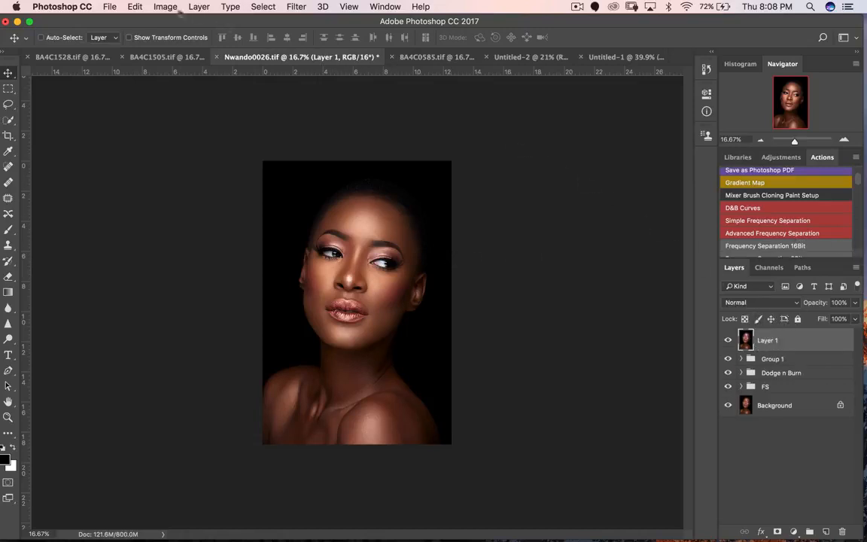
Apply a Brightness/Contrast adjustment to the merged layer with Contrast set to -50
click(165, 7)
mouse_move(215, 39)
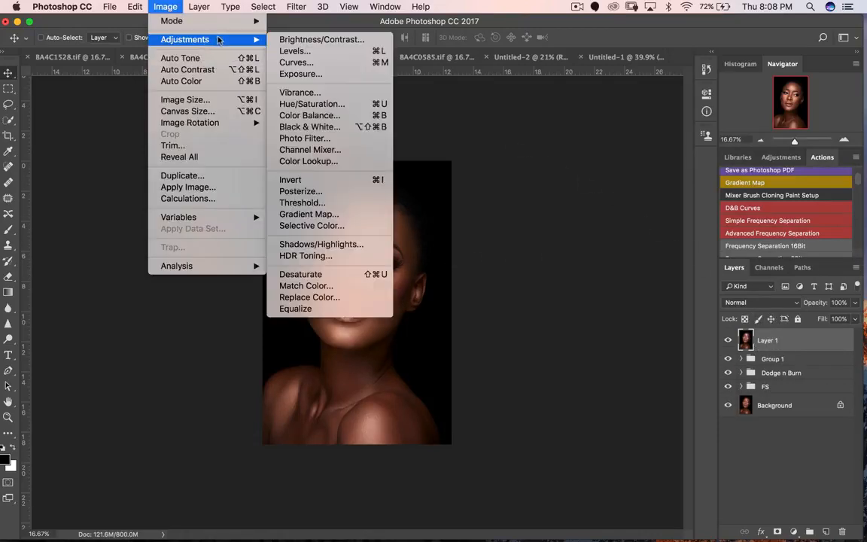
click(286, 39)
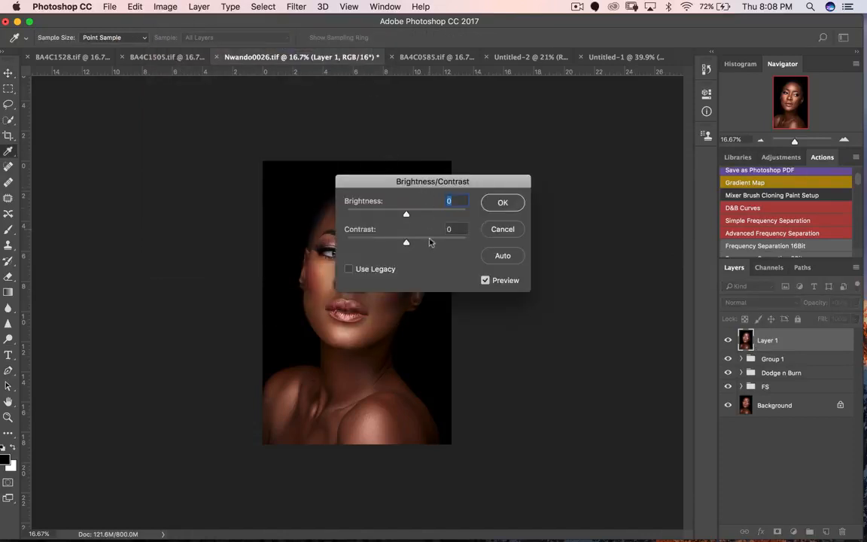
drag(406, 242, 361, 242)
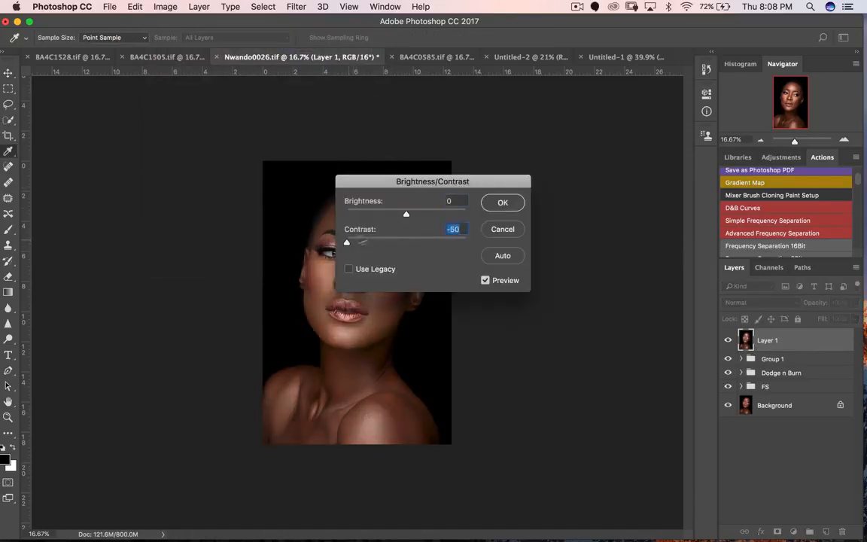
click(502, 204)
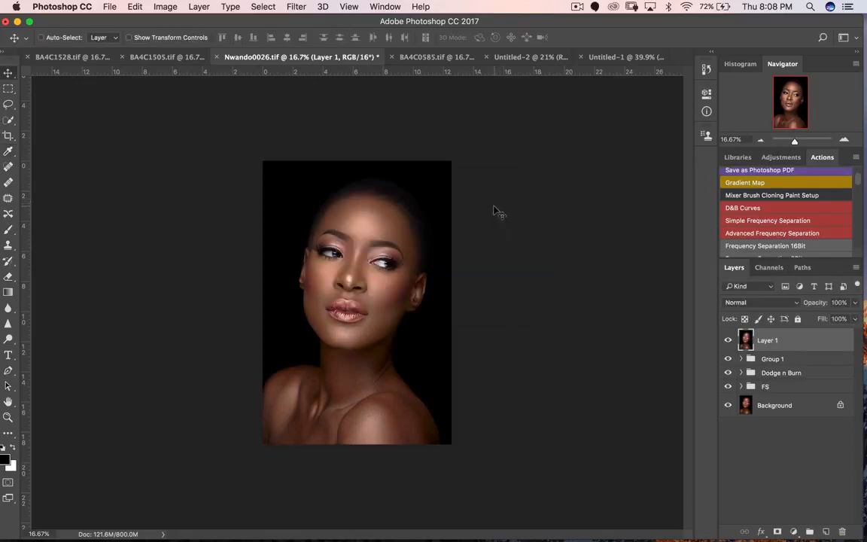
Apply a High Pass filter with a 1.5-pixel radius to the merged layer and set its blend mode to Vivid Light
click(295, 7)
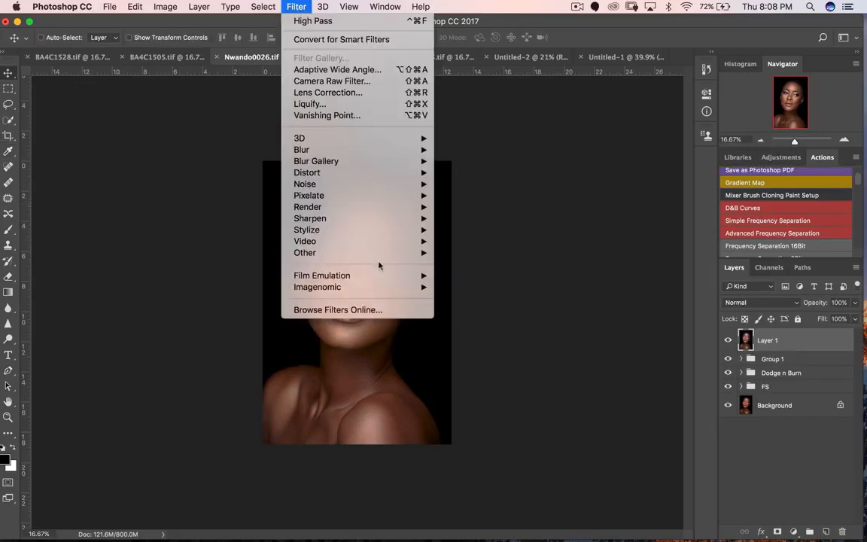
mouse_move(406, 253)
click(457, 263)
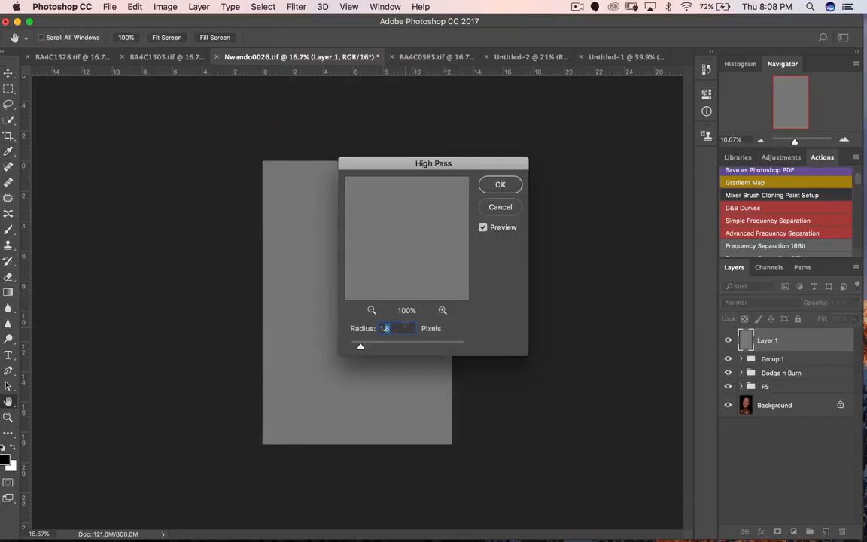
text(1.5)
key(Return)
click(756, 302)
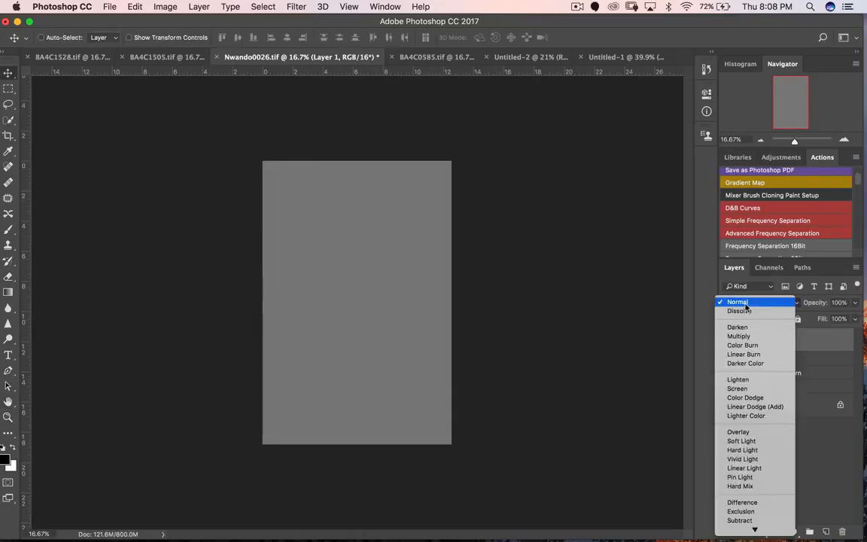
click(743, 458)
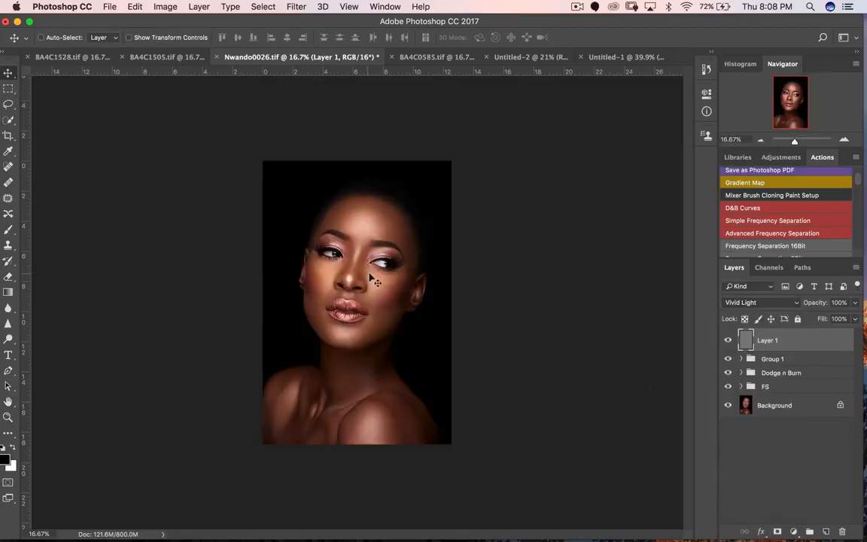
Examine the sharpening of the eyes and skin up close by repeatedly hiding and showing the High Pass layer, leaving it shown
key(z)
click(364, 232)
click(365, 232)
click(365, 232)
click(365, 232)
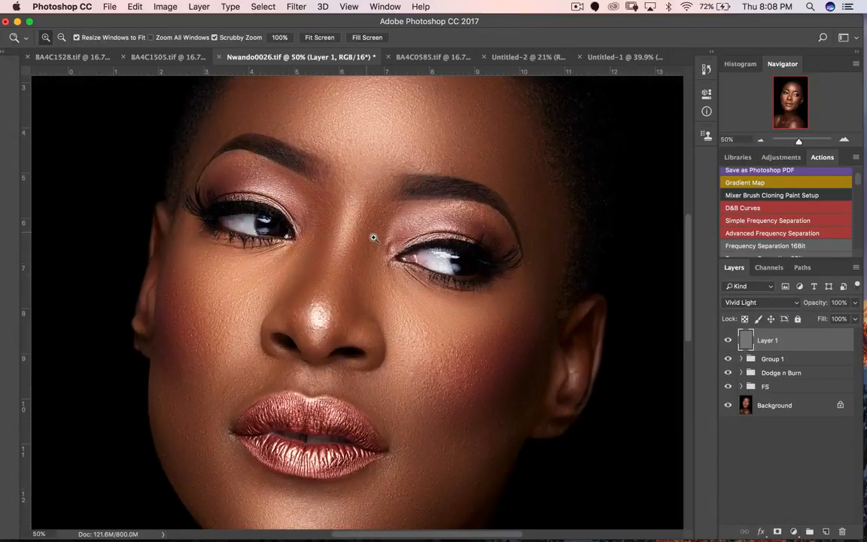
click(368, 245)
key(v)
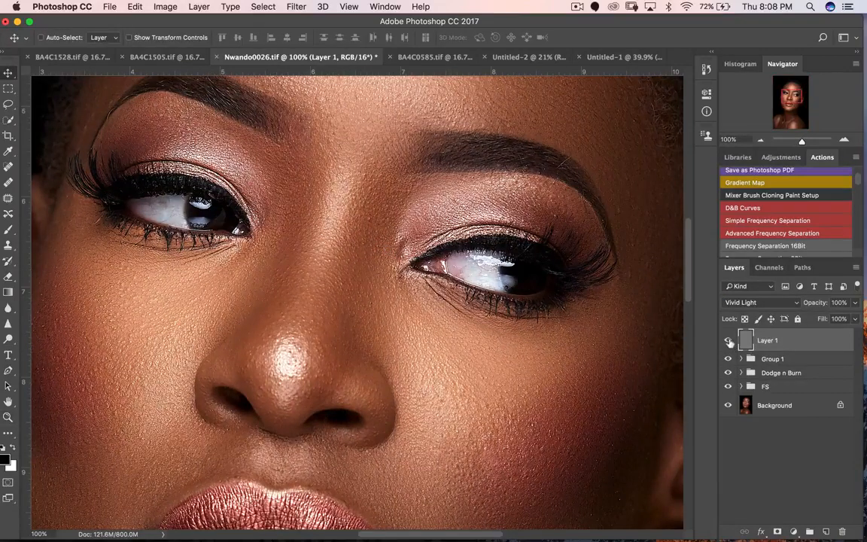
click(733, 342)
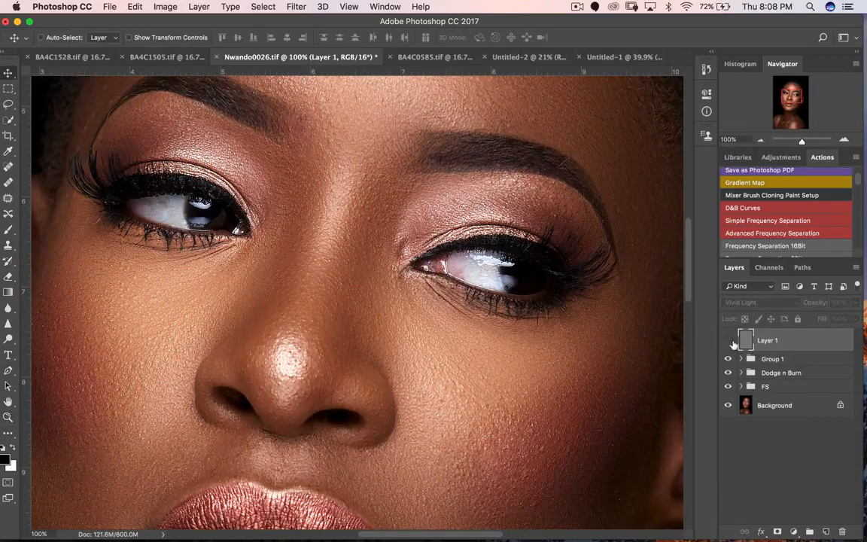
click(733, 342)
click(735, 342)
click(734, 342)
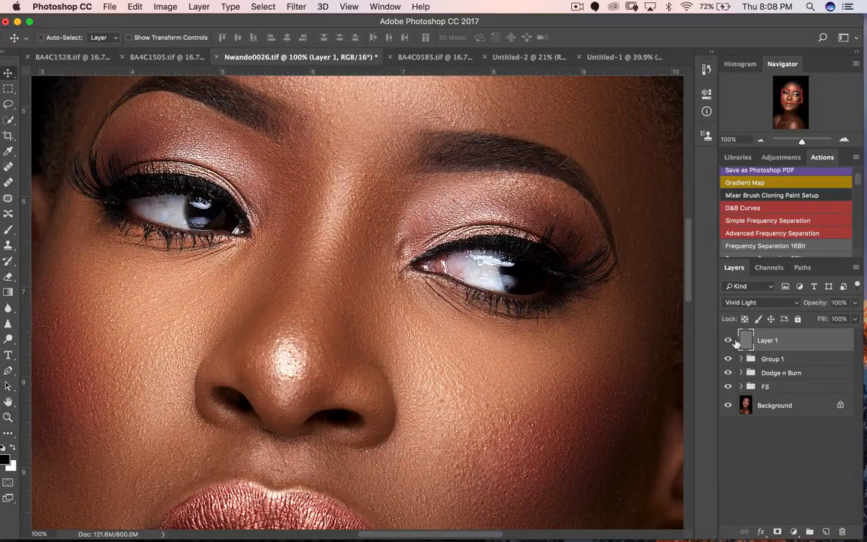
click(734, 342)
click(734, 342)
click(736, 342)
click(737, 341)
click(737, 342)
click(727, 340)
Duplicate the High Pass layer and give the copy an inverted, fully black layer mask
key(z)
alt+click(466, 316)
alt+click(466, 316)
key(v)
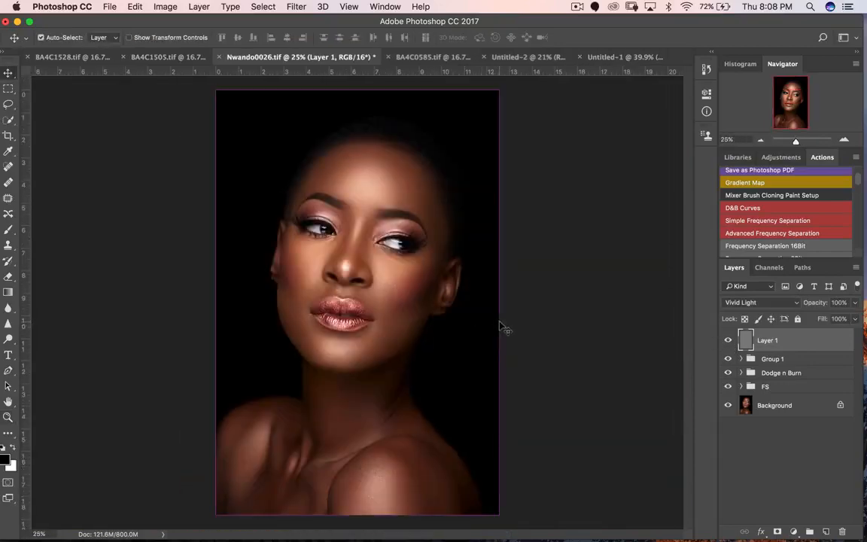
key(super+j)
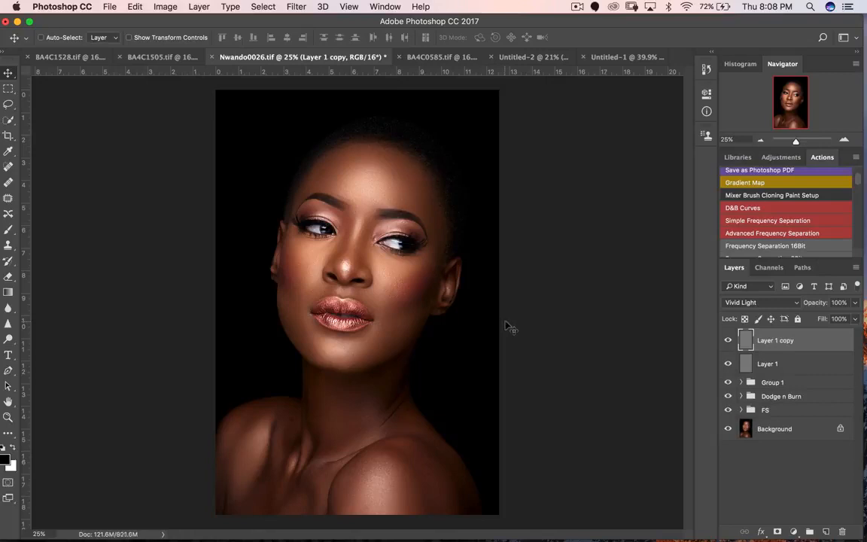
click(777, 532)
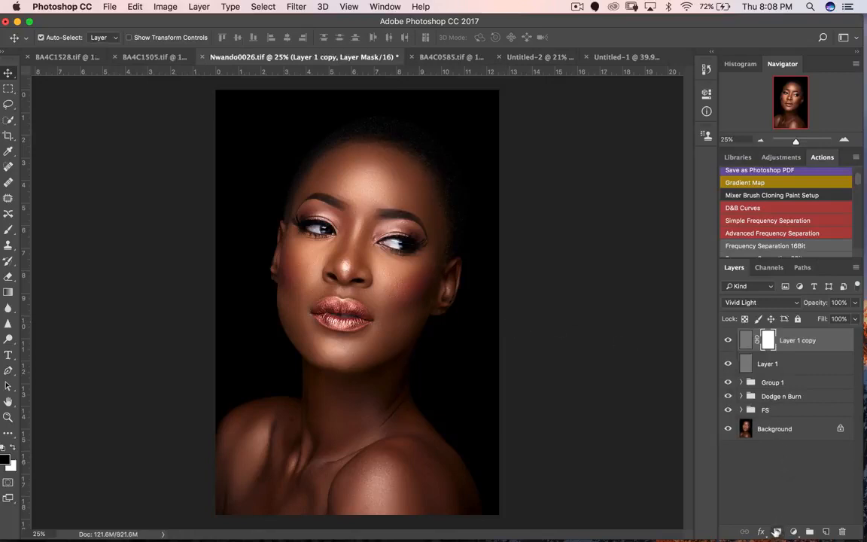
key(super+i)
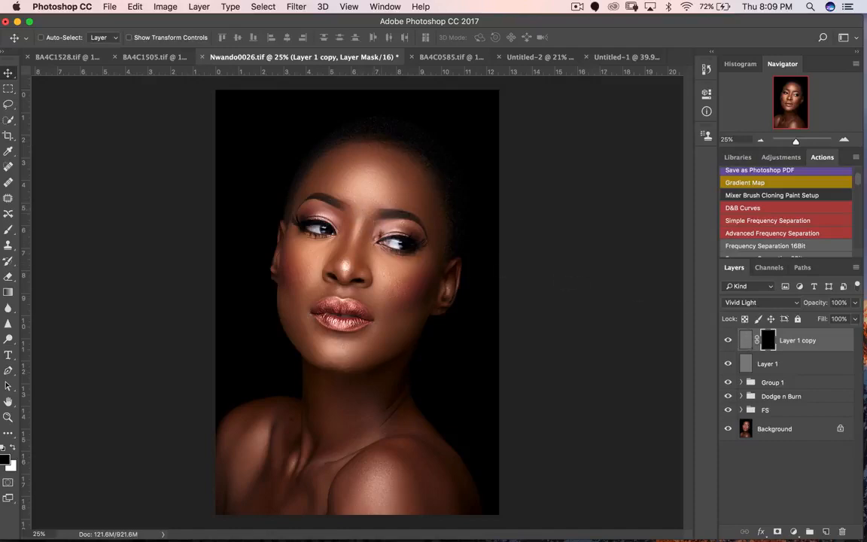
Check the original High Pass layer's effect on the face at 100% zoom and set its opacity to 20%
key(z)
click(357, 227)
click(359, 228)
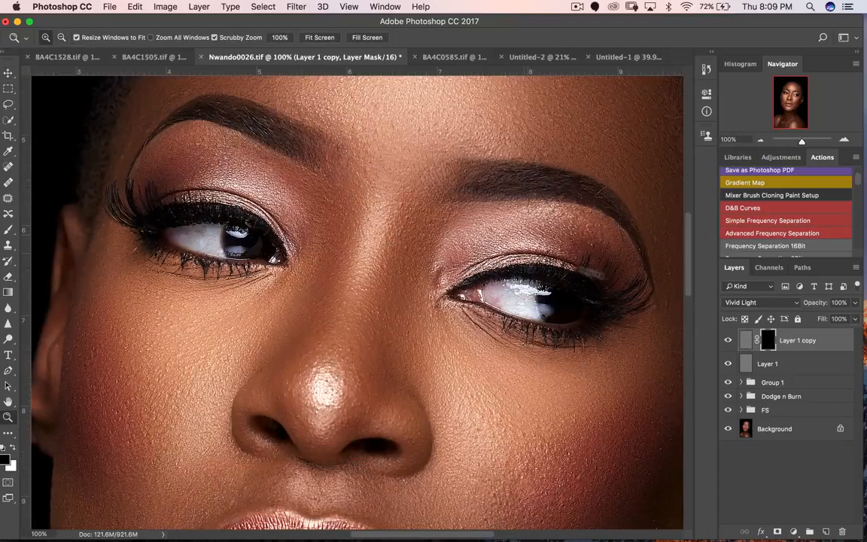
key(v)
click(749, 365)
click(729, 366)
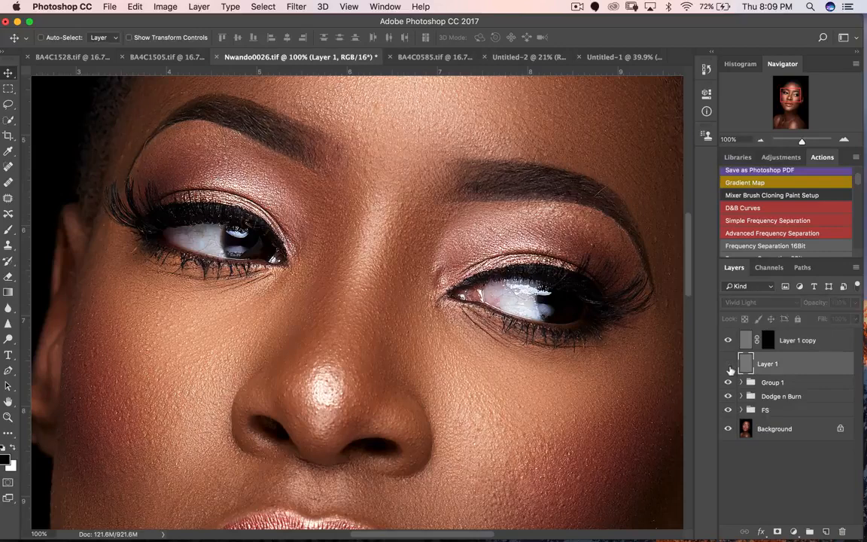
click(729, 366)
click(854, 304)
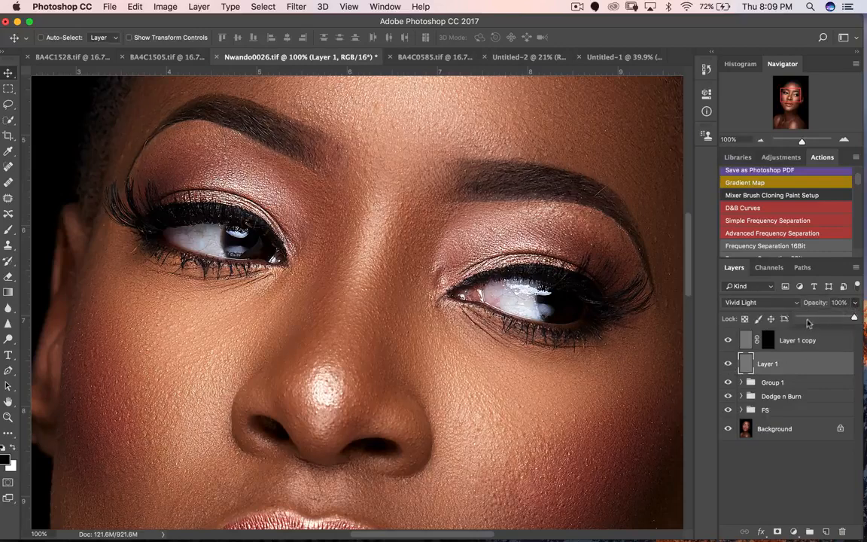
click(809, 318)
drag(842, 305, 818, 309)
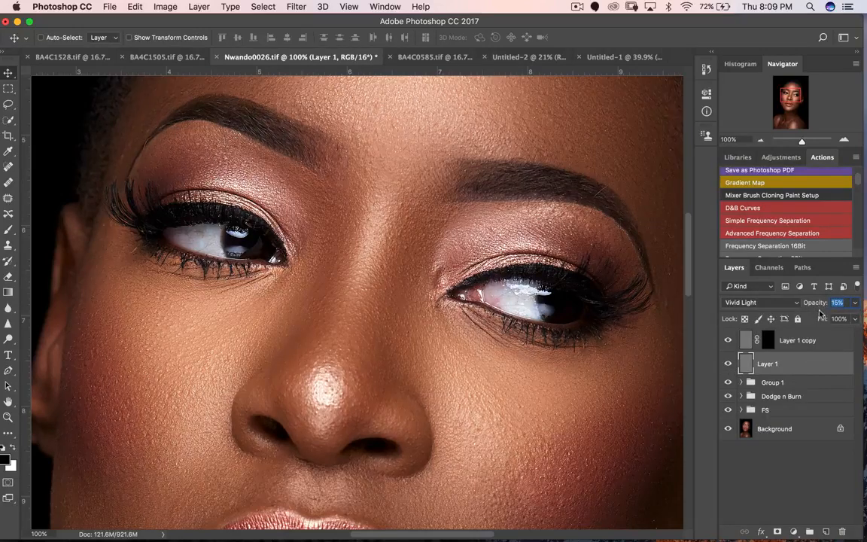
text(20)
key(Return)
Compare the face with and without the original High Pass layer and set its opacity to 30%
key(z)
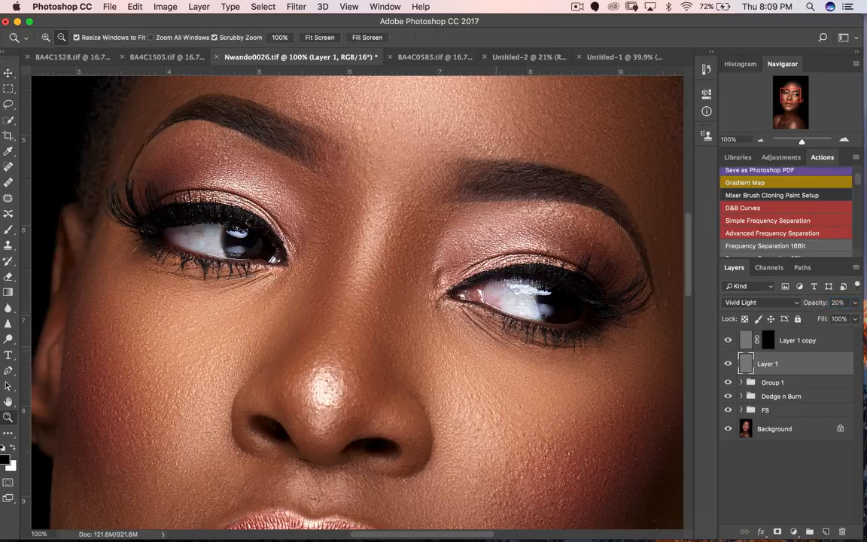
drag(500, 354, 467, 391)
double_click(468, 391)
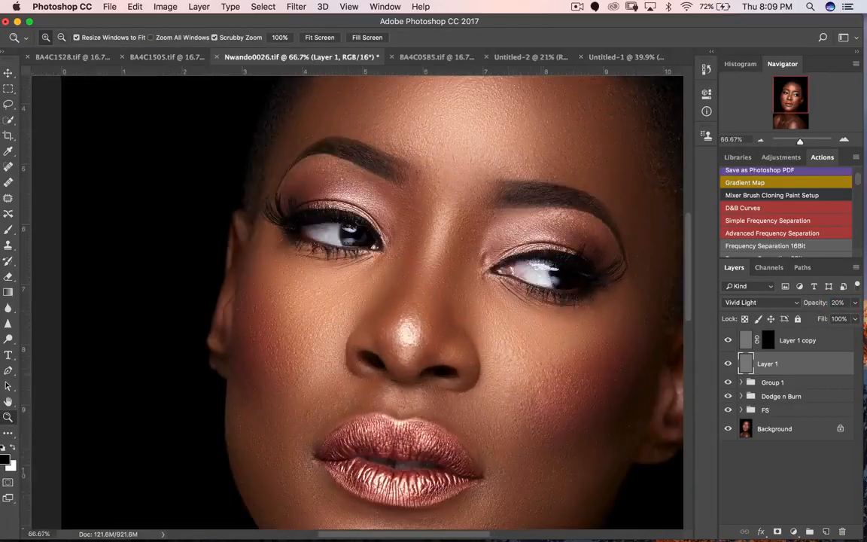
key(v)
click(728, 364)
click(728, 364)
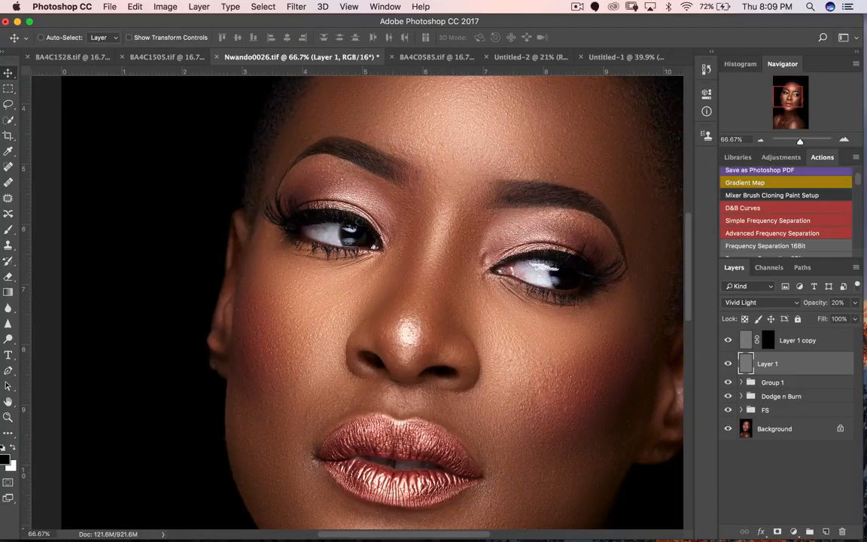
click(838, 302)
text(30)
key(Return)
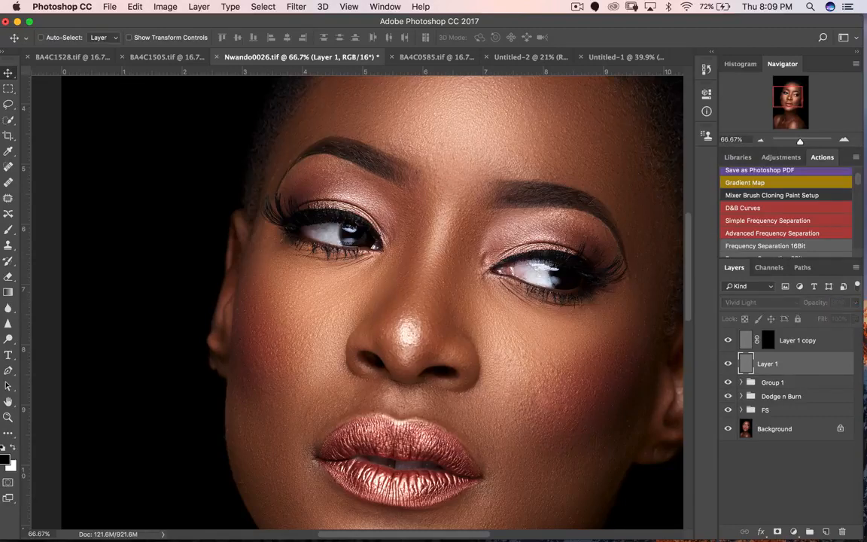
Paint white with a 300-pixel brush over both eyes on the High Pass copy's black mask to sharpen them
click(768, 340)
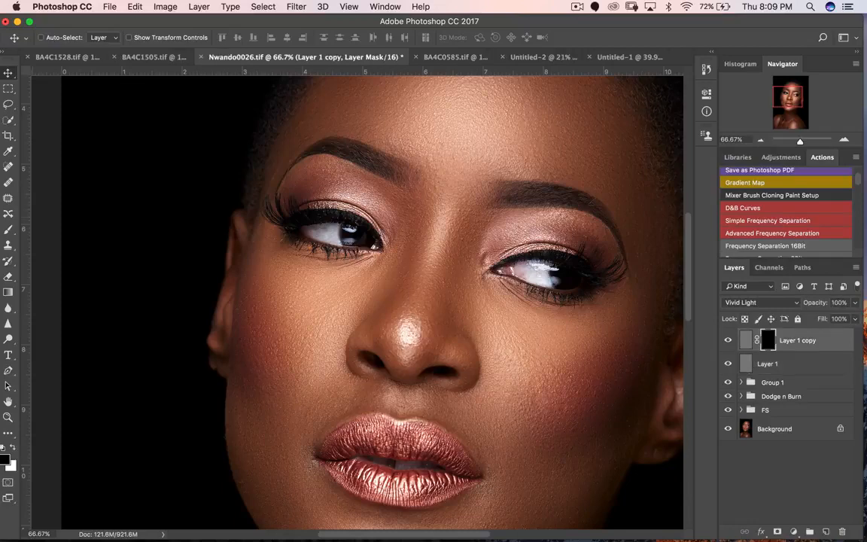
click(8, 229)
click(34, 229)
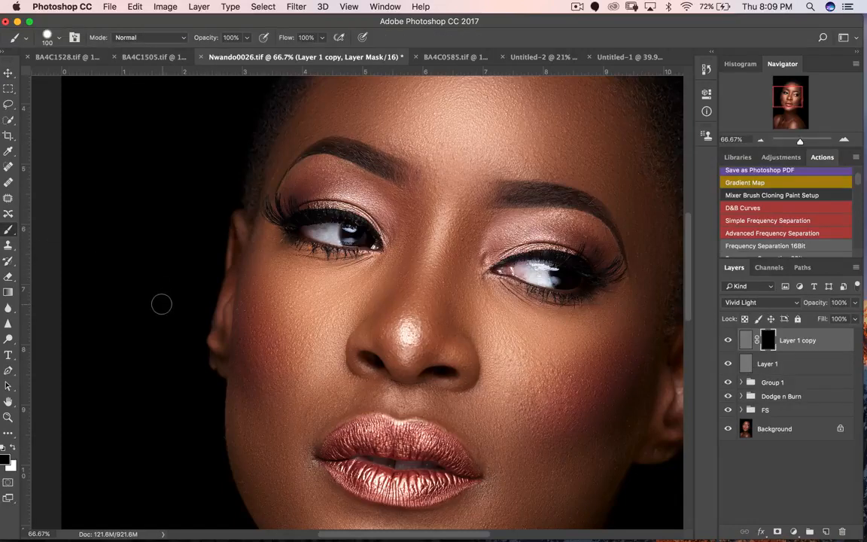
click(12, 447)
key(bracketright)
key(bracketright)
key(bracketright)
key(bracketright)
key(bracketright)
key(bracketright)
drag(347, 228, 301, 215)
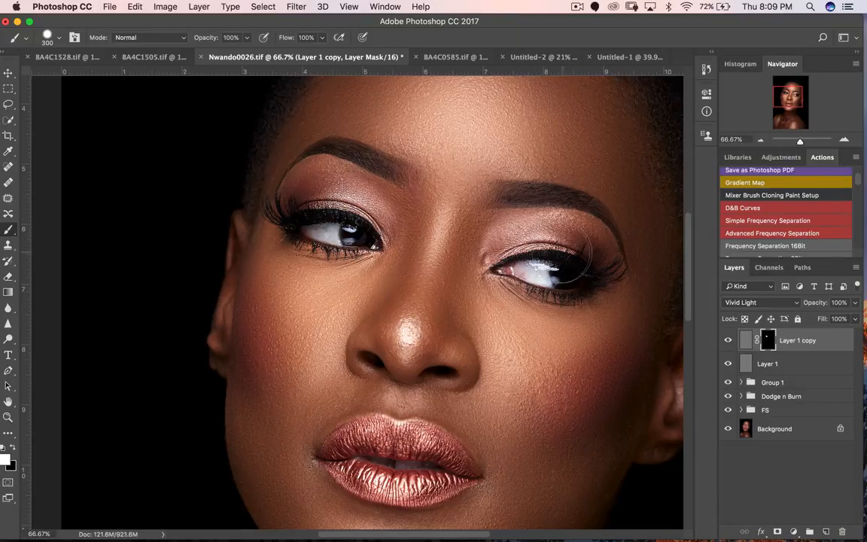
mouse_move(530, 240)
mouse_down()
mouse_move(537, 244)
mouse_move(525, 253)
mouse_move(553, 275)
mouse_up()
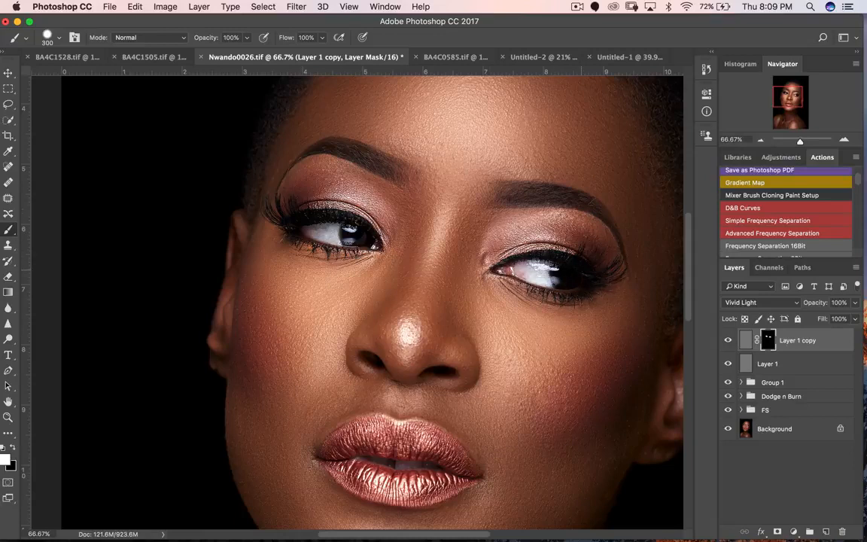
Set the masked High Pass copy's opacity to 50% and compare the eyes with and without it
click(855, 303)
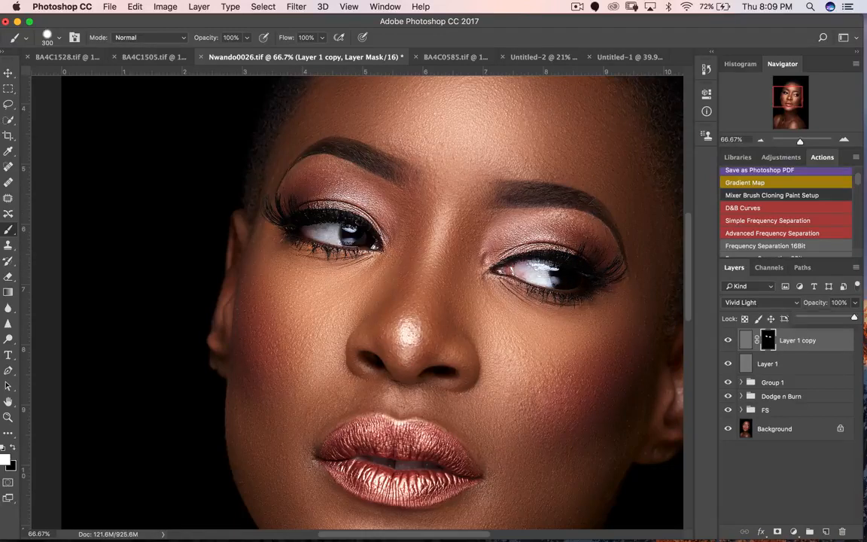
drag(855, 318, 826, 317)
click(727, 340)
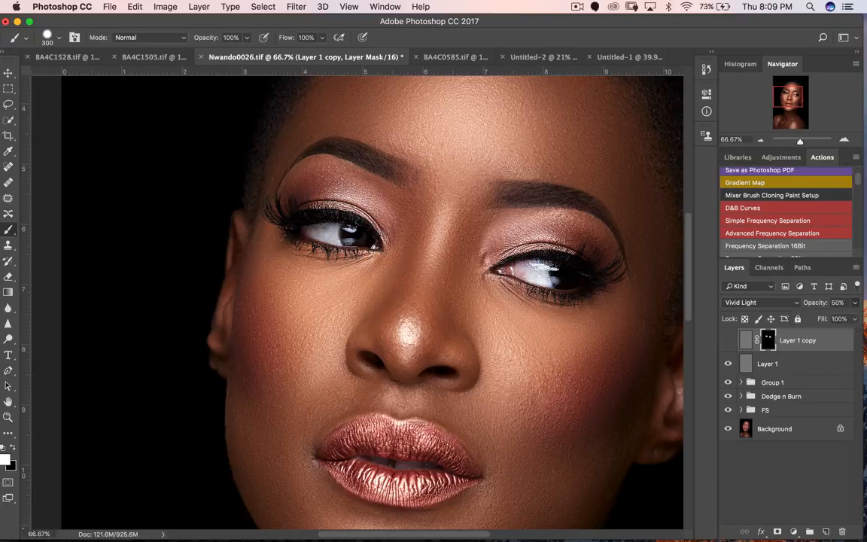
click(728, 340)
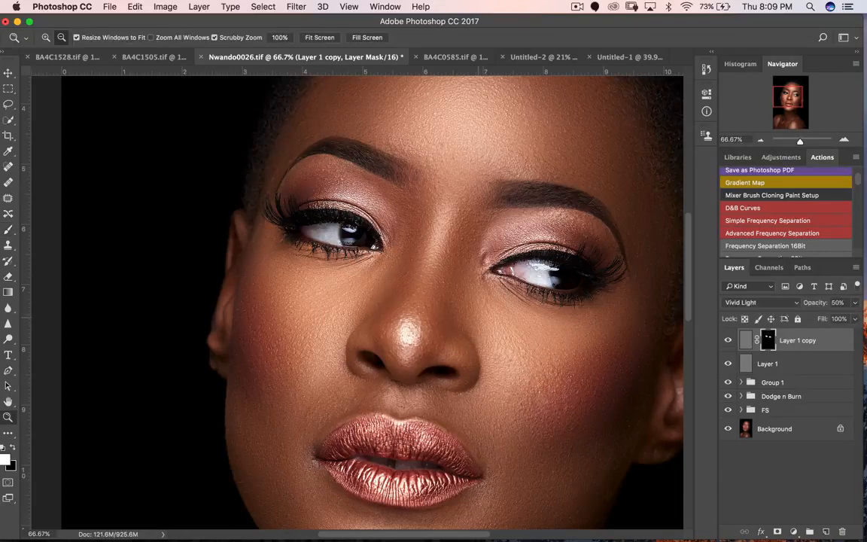
Review the whole portrait and select the original High Pass layer below the masked copy
alt+click(484, 317)
alt+click(484, 317)
alt+click(484, 317)
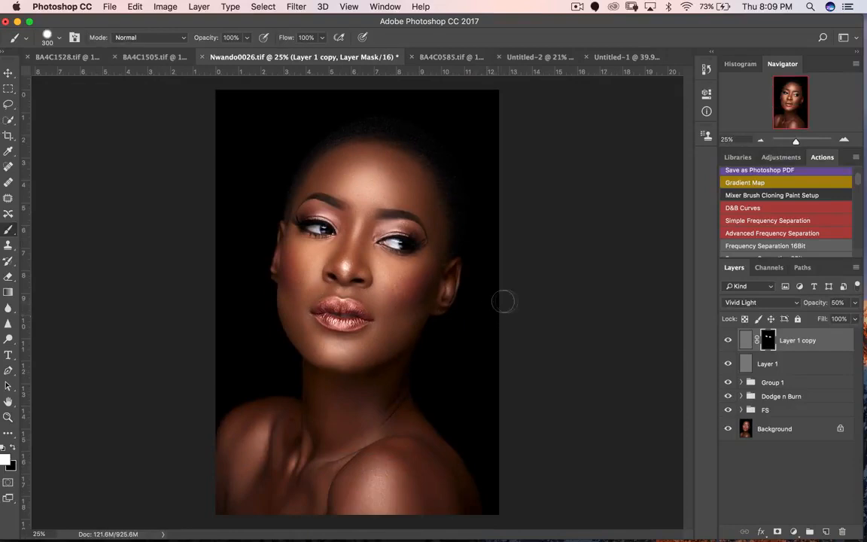
click(768, 363)
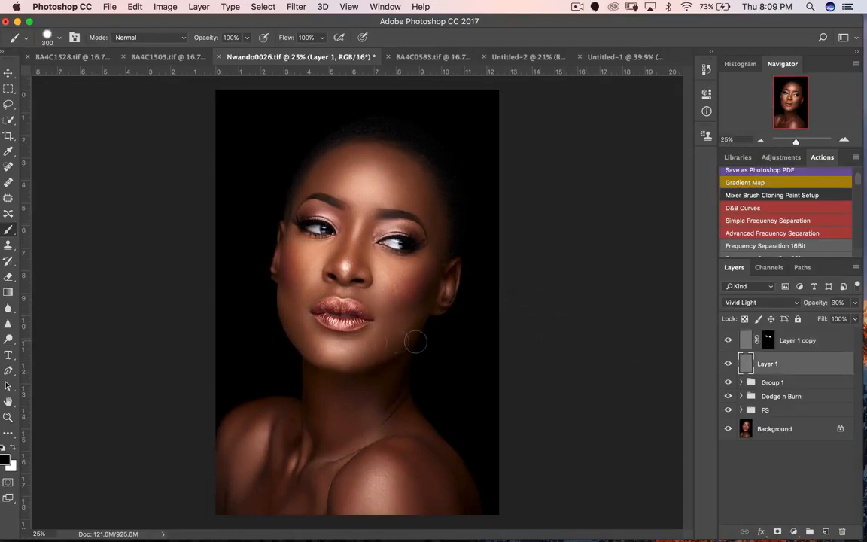